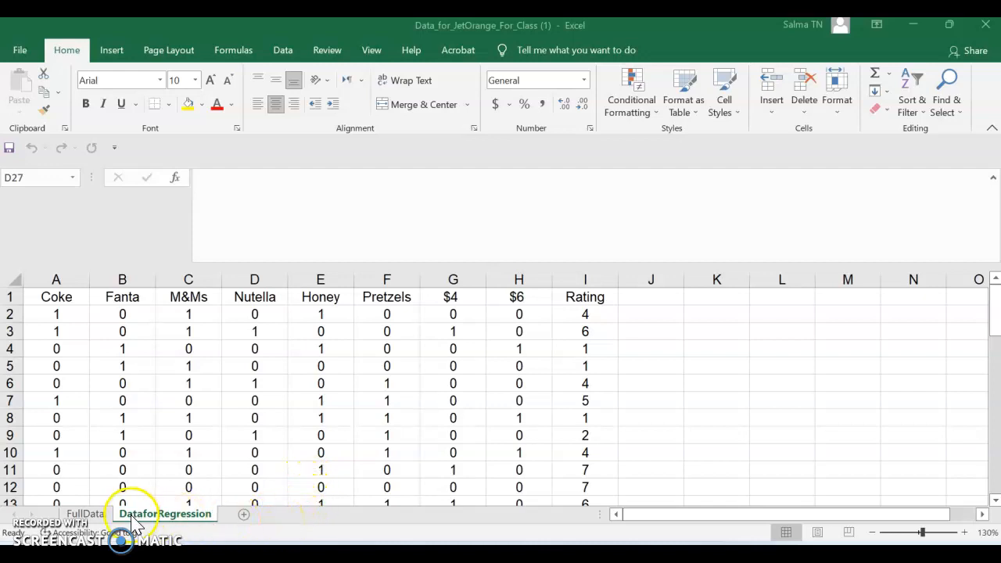
Examine the drink, chocolate, spread, snack, price and Rating columns one group at a time on the FullData sheet.
click(91, 518)
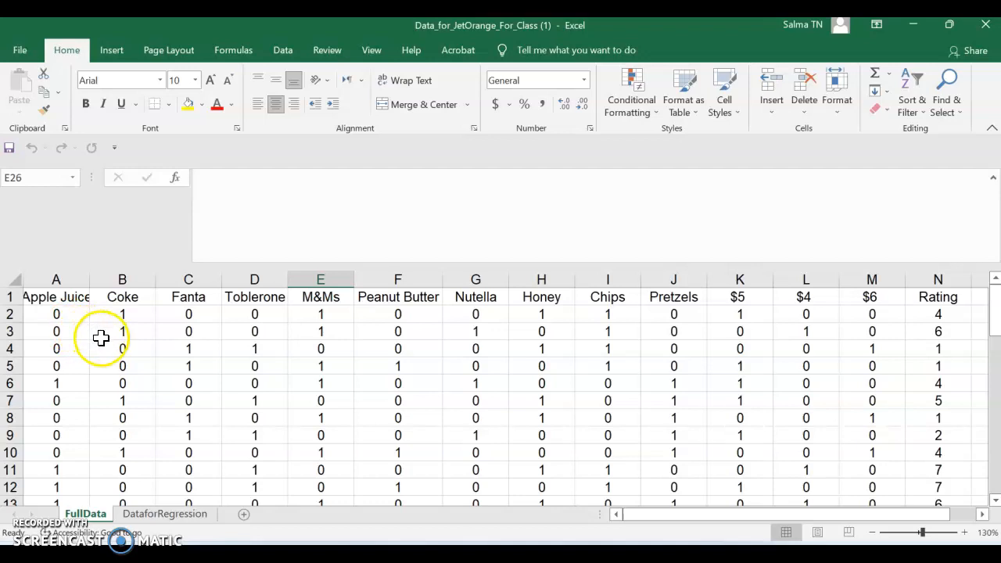
drag(56, 275, 196, 302)
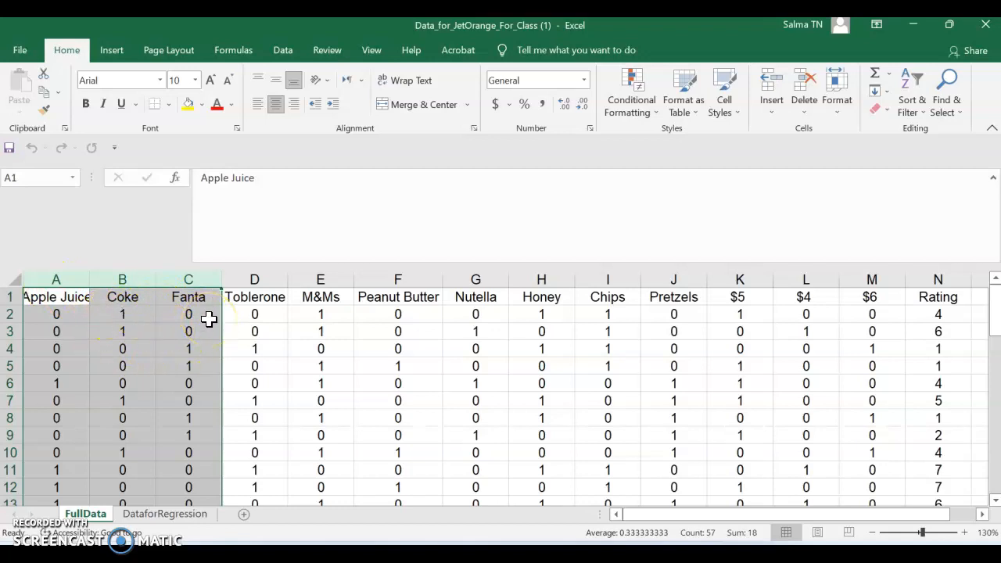
drag(254, 278, 319, 290)
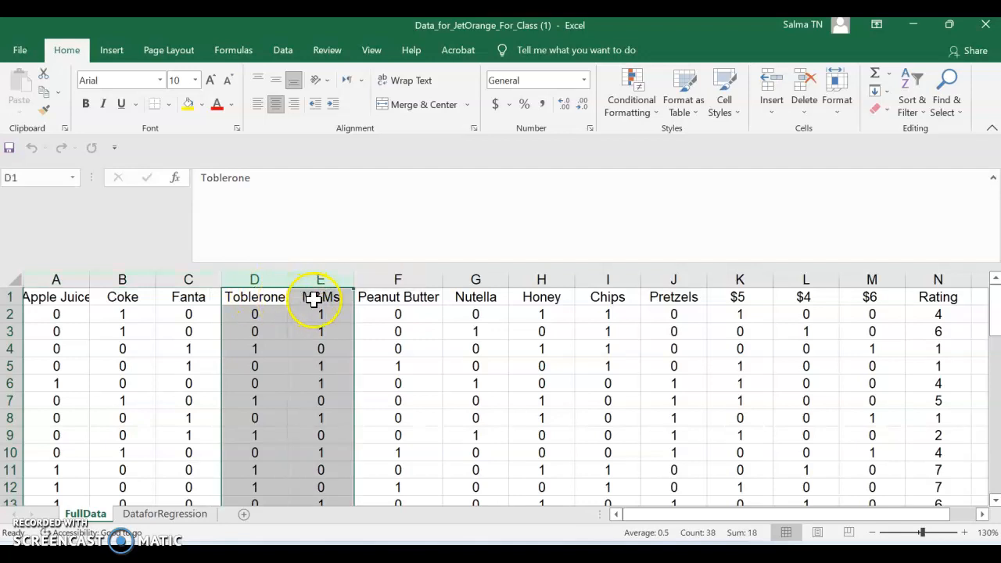
drag(396, 274, 563, 285)
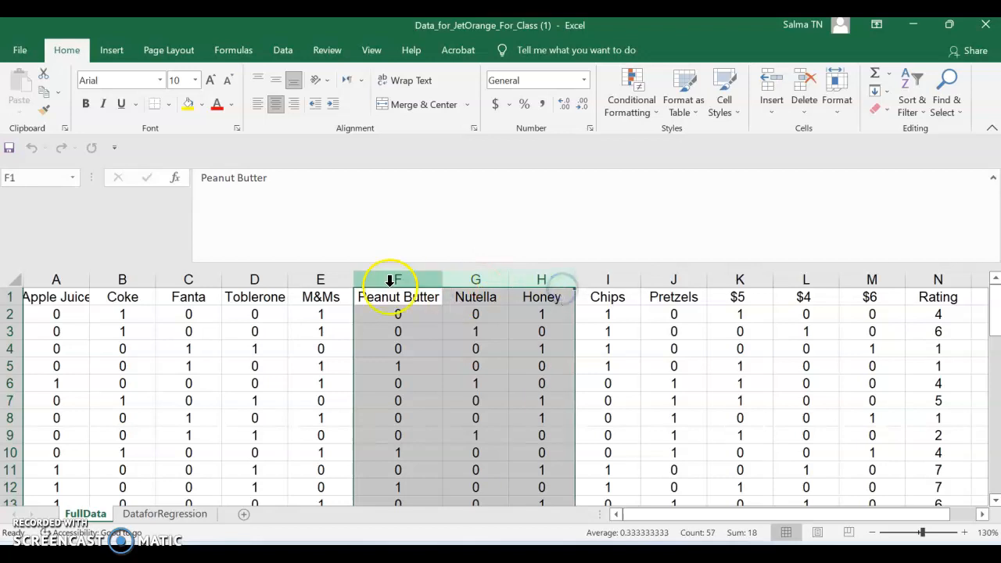
click(615, 277)
drag(615, 278, 669, 285)
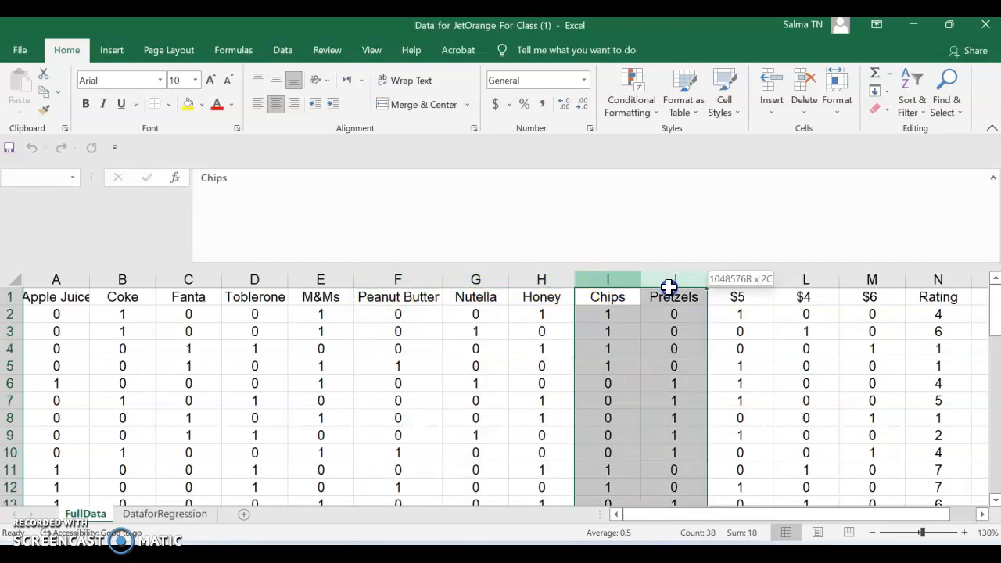
click(742, 277)
drag(742, 277, 884, 283)
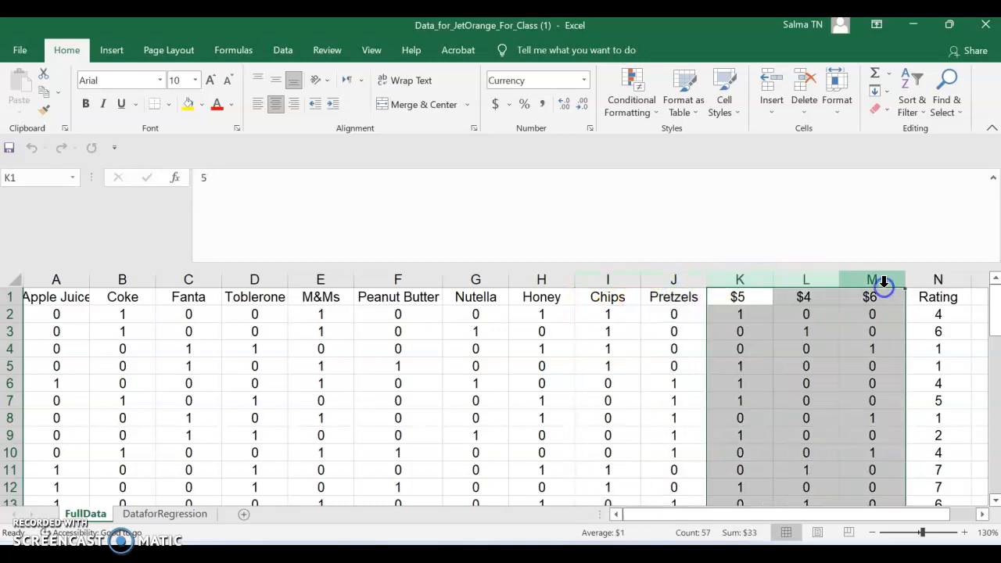
click(941, 277)
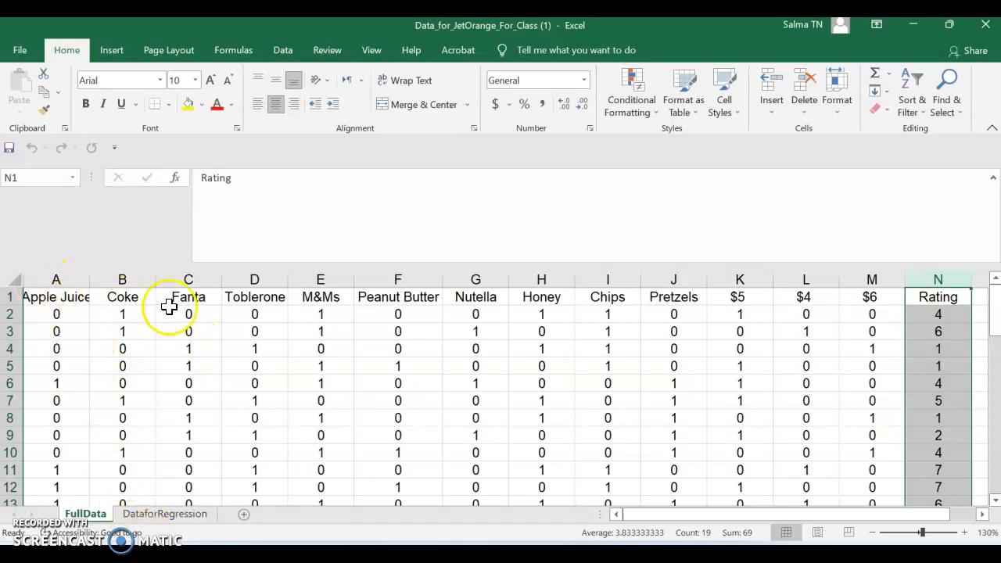
Review the candidate baseline columns on FullData: Apple Juice, Toblerone, Peanut Butter, Chips and $5.
click(53, 276)
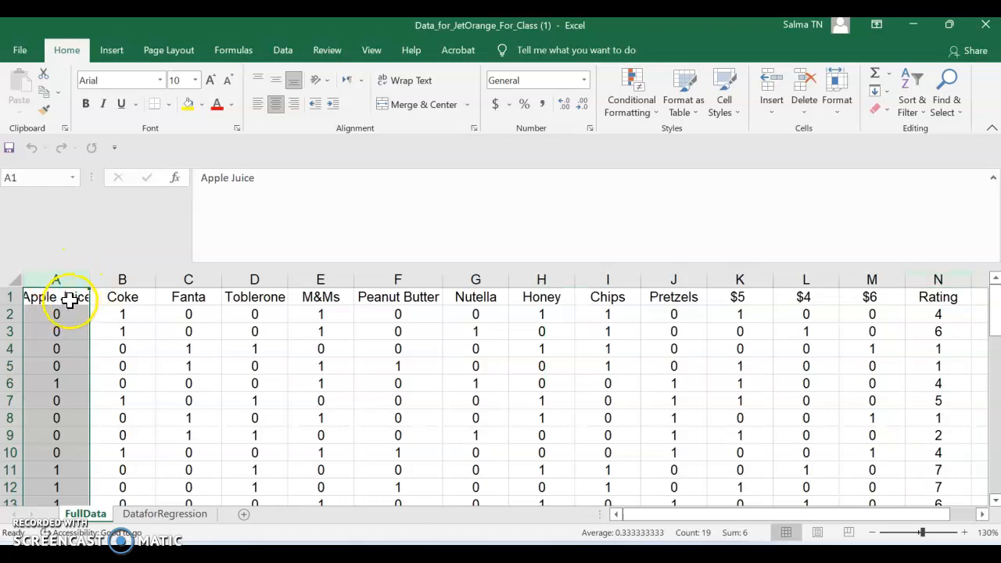
click(270, 281)
drag(270, 283, 307, 290)
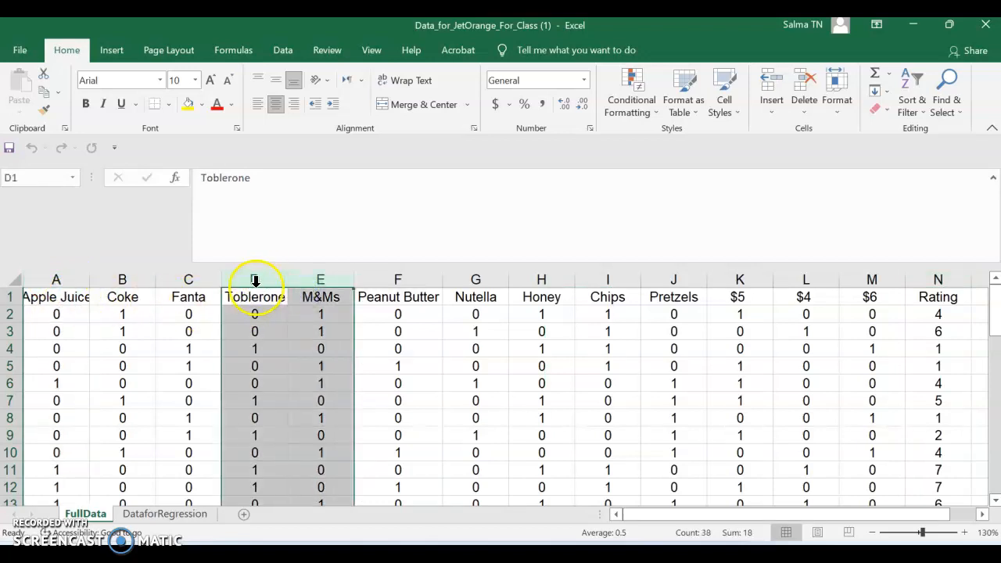
click(424, 279)
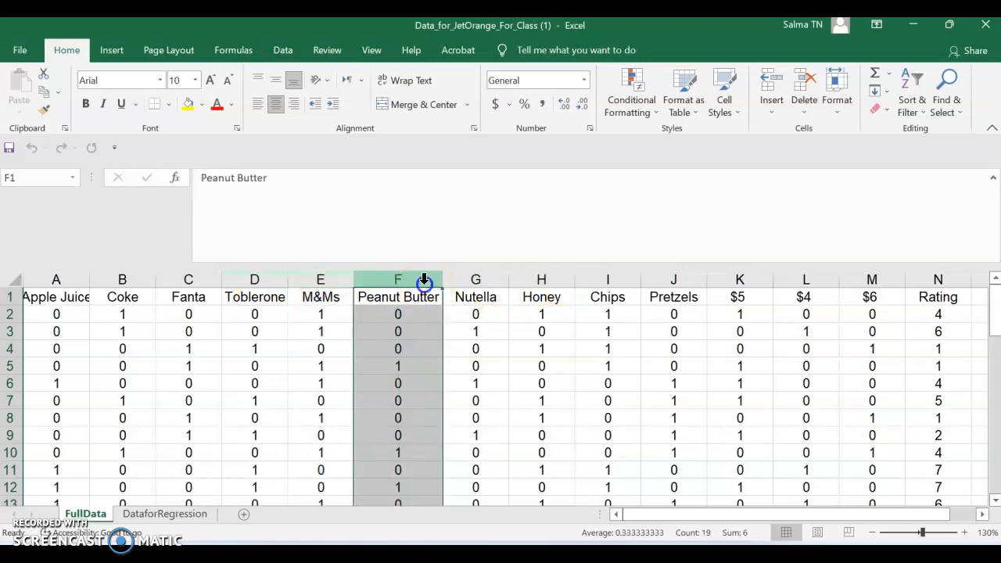
click(615, 280)
drag(614, 275, 657, 279)
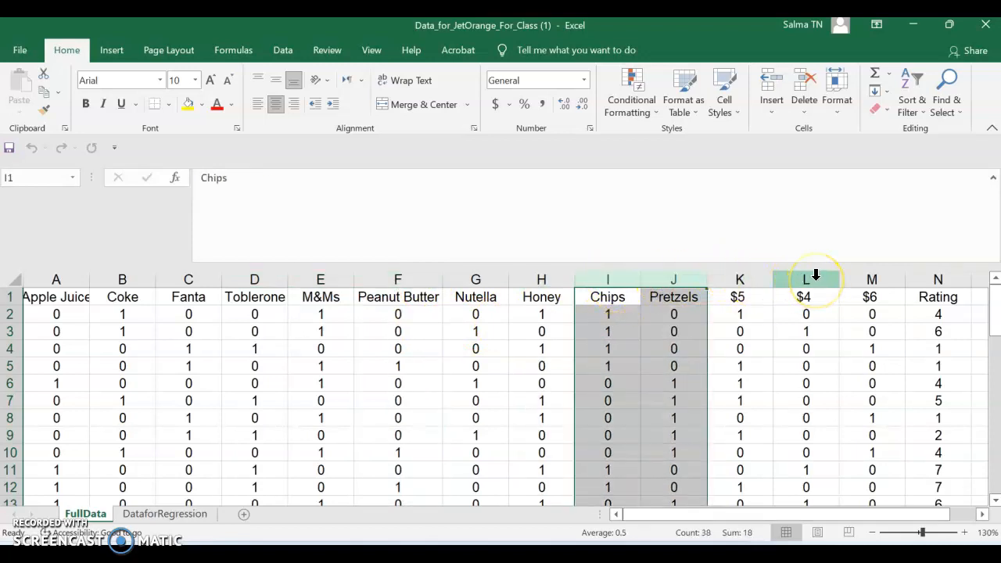
click(739, 279)
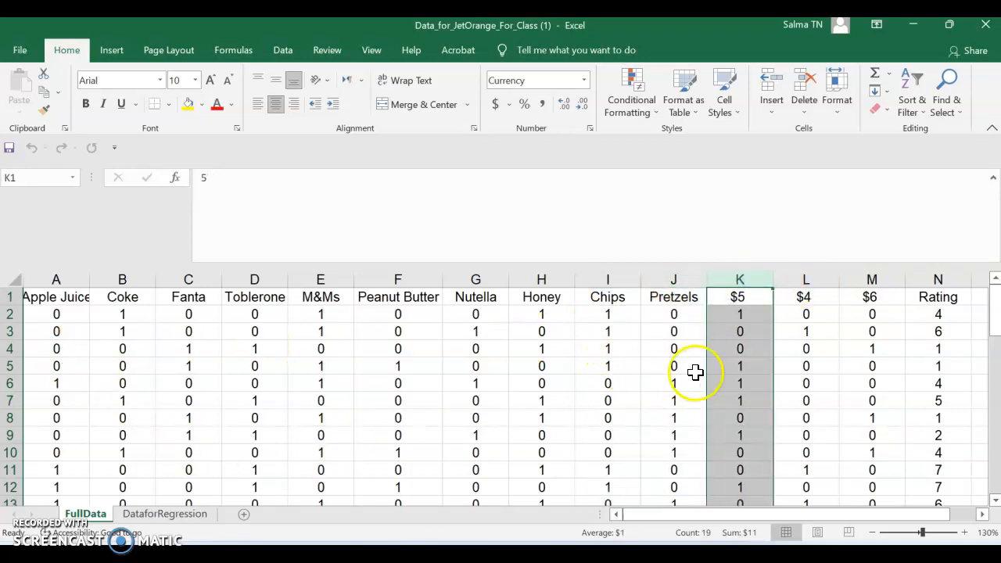
Open the Regression analysis tool for the data on the DataforRegression sheet.
click(169, 519)
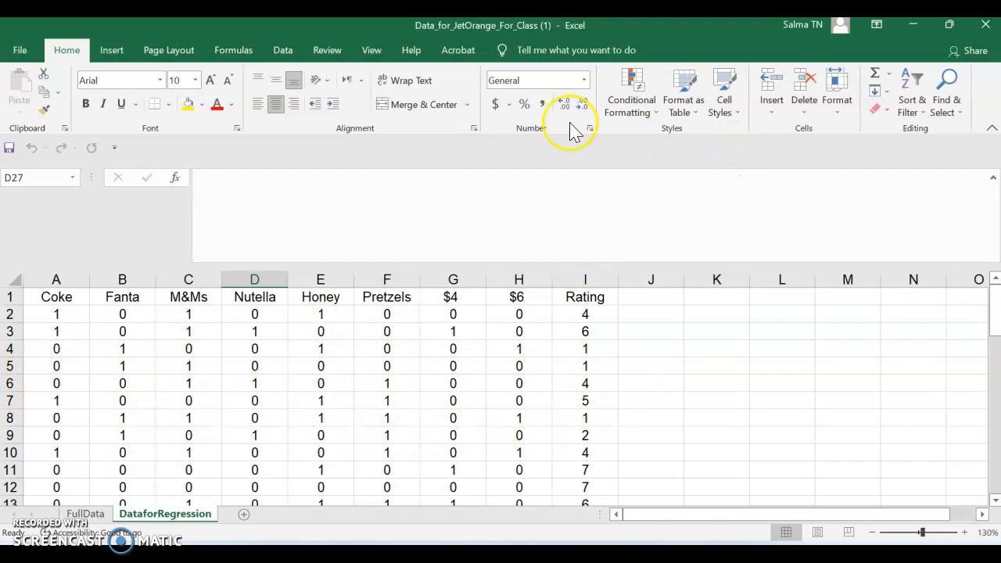
click(283, 50)
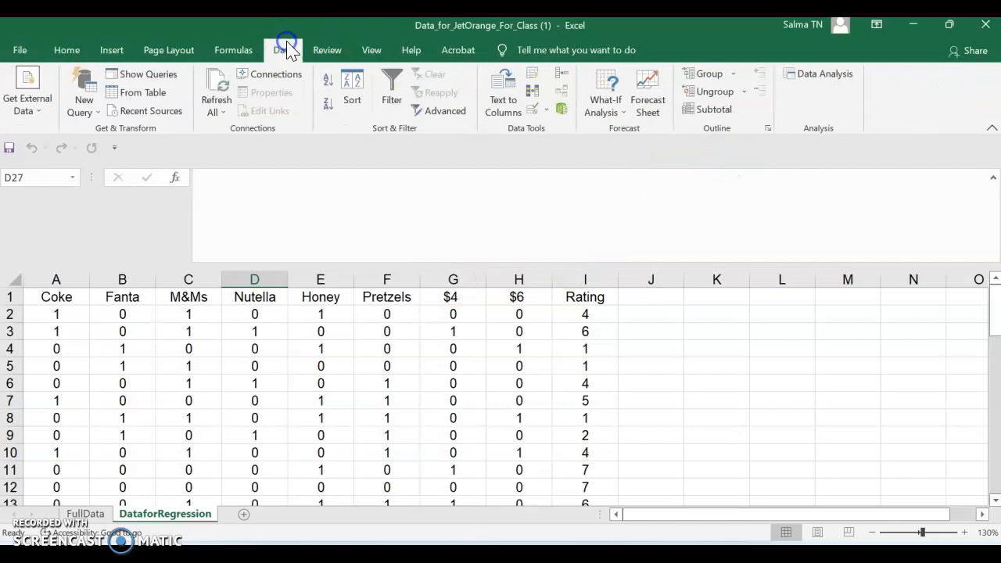
click(827, 109)
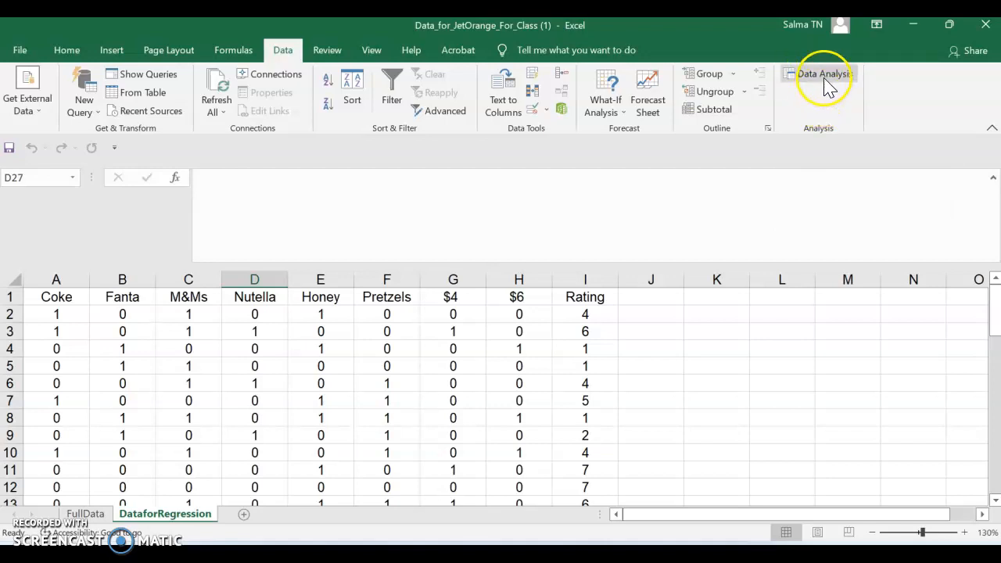
click(825, 78)
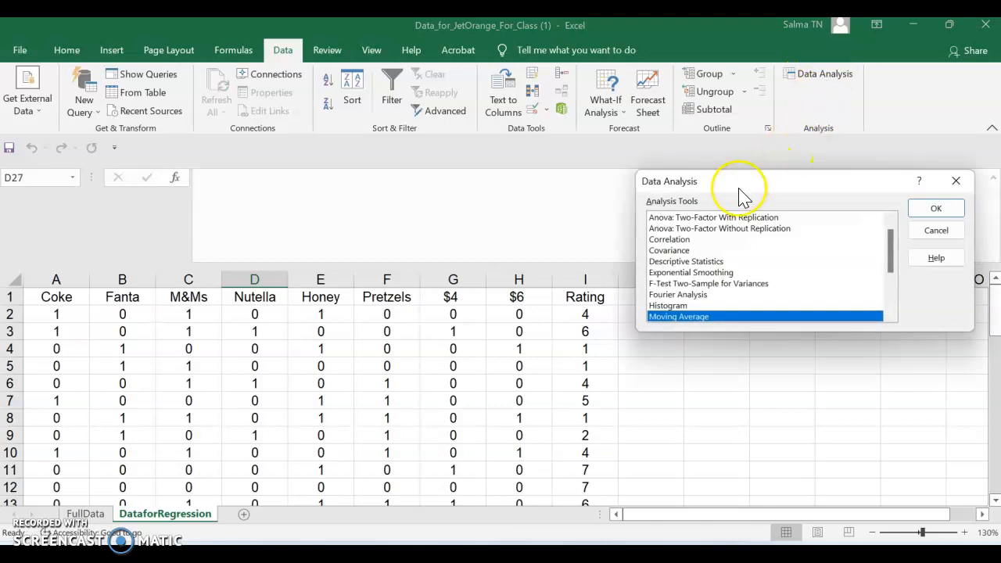
click(890, 311)
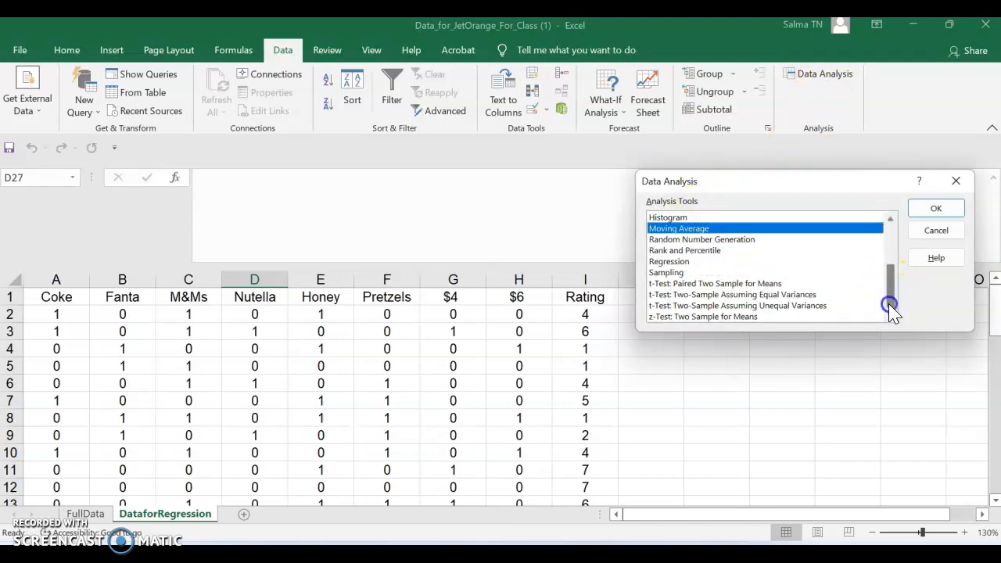
click(667, 261)
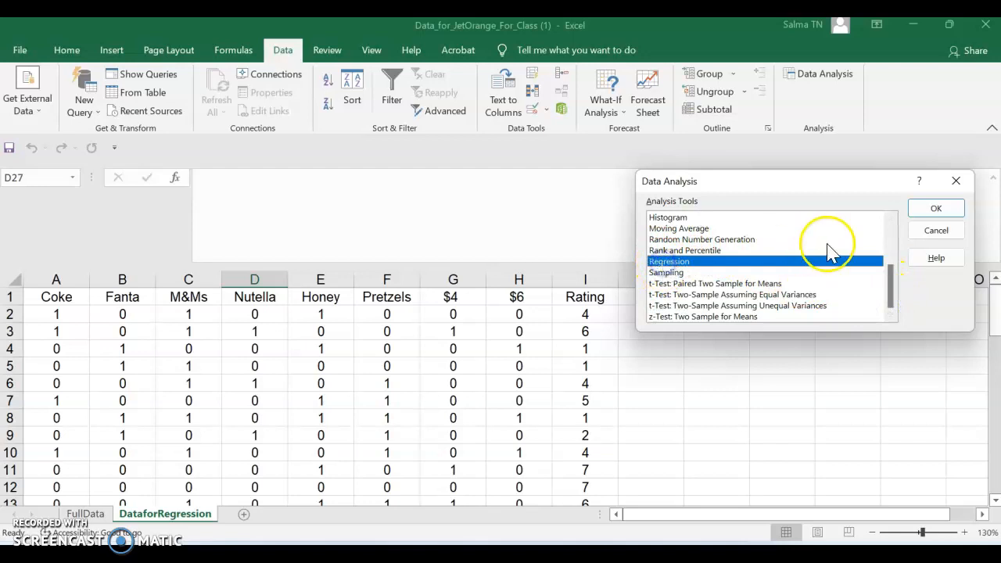
click(933, 210)
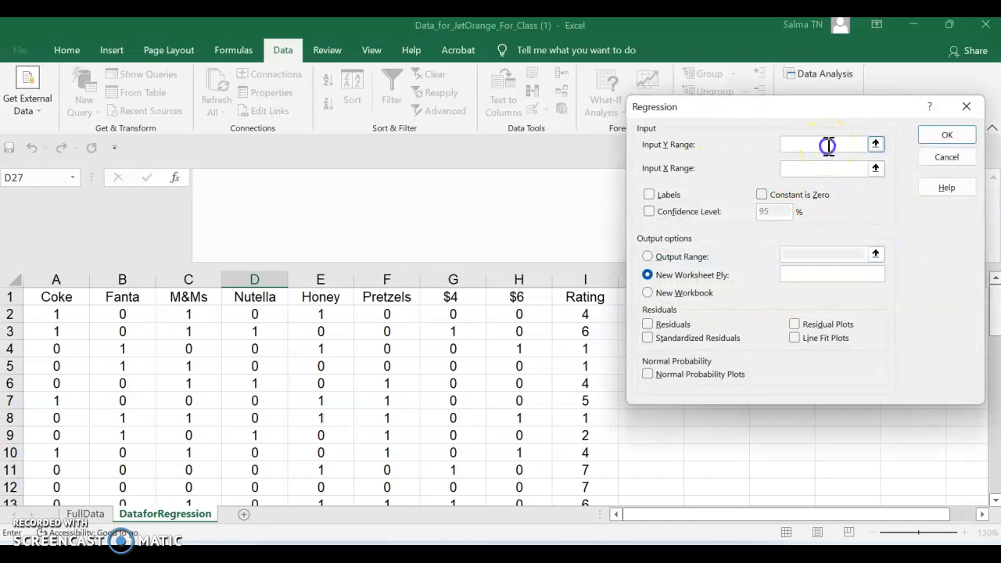
Set the regression's Y range to the Rating column, $I$1:$I$19, and its X range to the attribute columns, $A$1:$H$19.
click(598, 294)
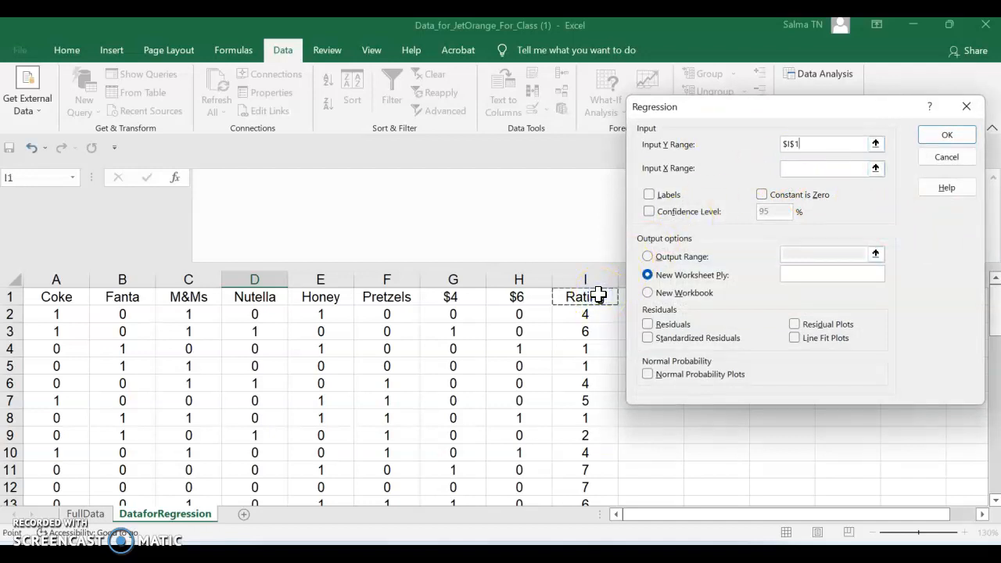
key(ctrl+shift+Down)
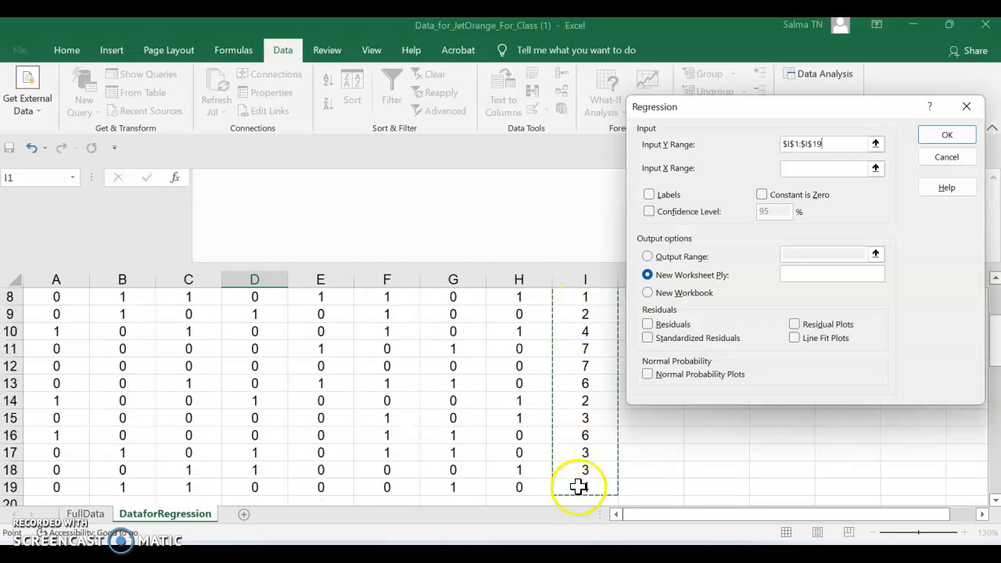
click(813, 169)
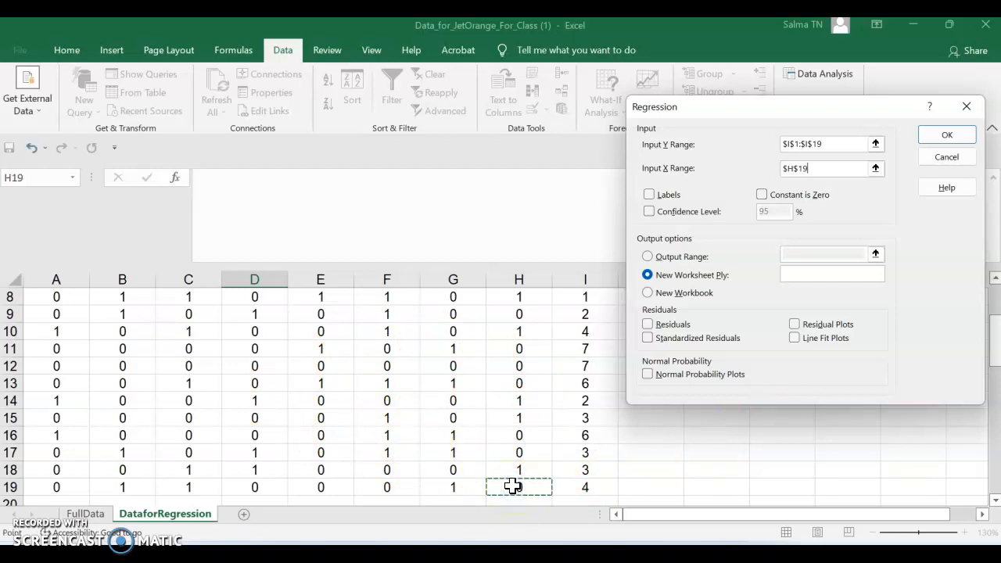
key(ctrl+Left)
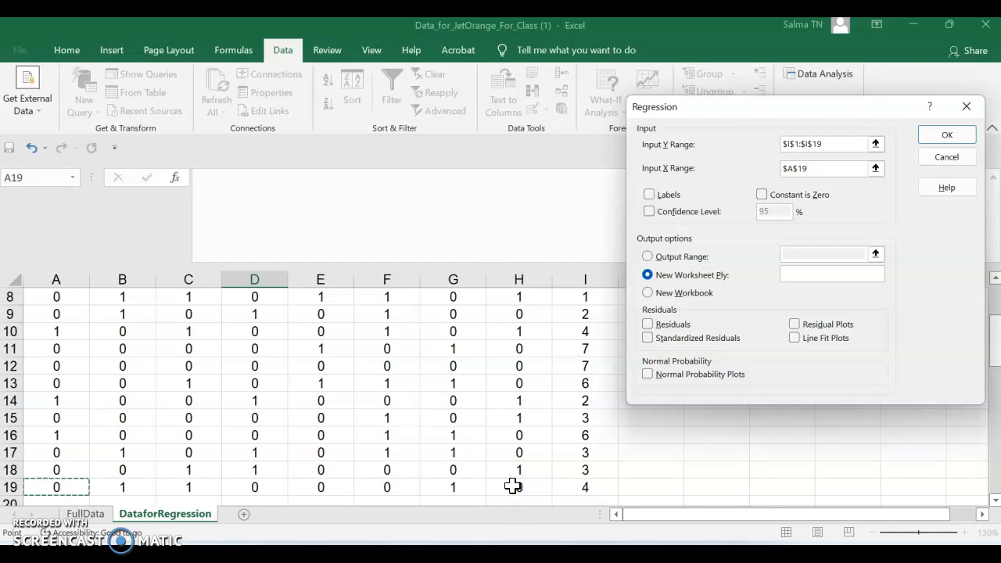
key(ctrl+shift+Right)
key(ctrl+shift+Left)
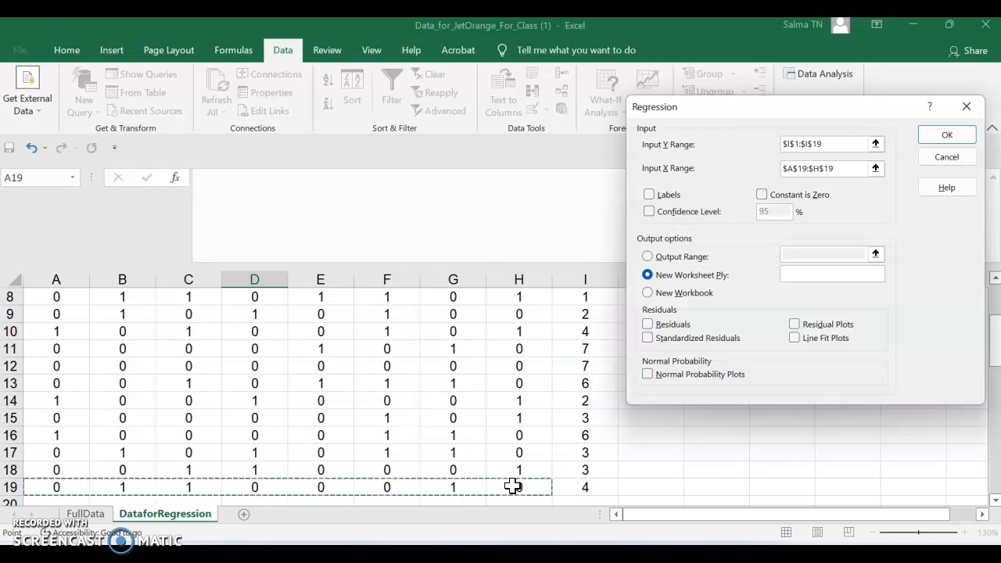
key(ctrl+shift+Up)
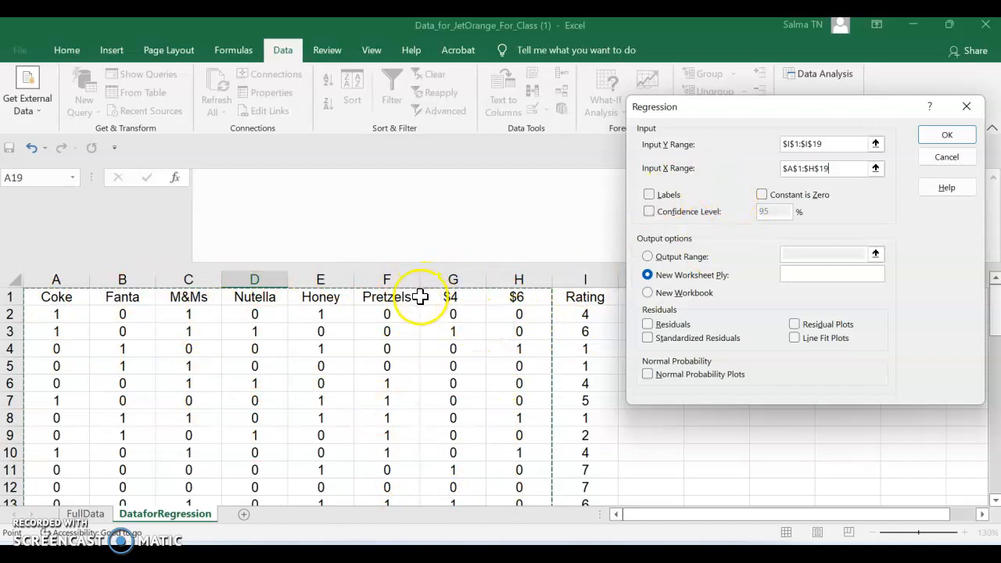
Mark the ranges as including labels and run the regression with its output on a new worksheet.
click(647, 275)
click(651, 196)
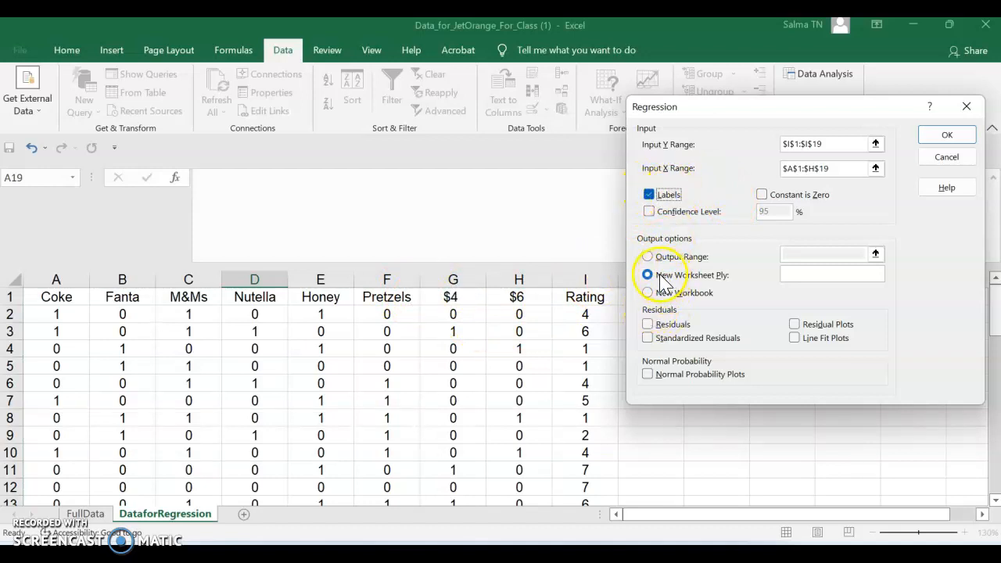
click(943, 141)
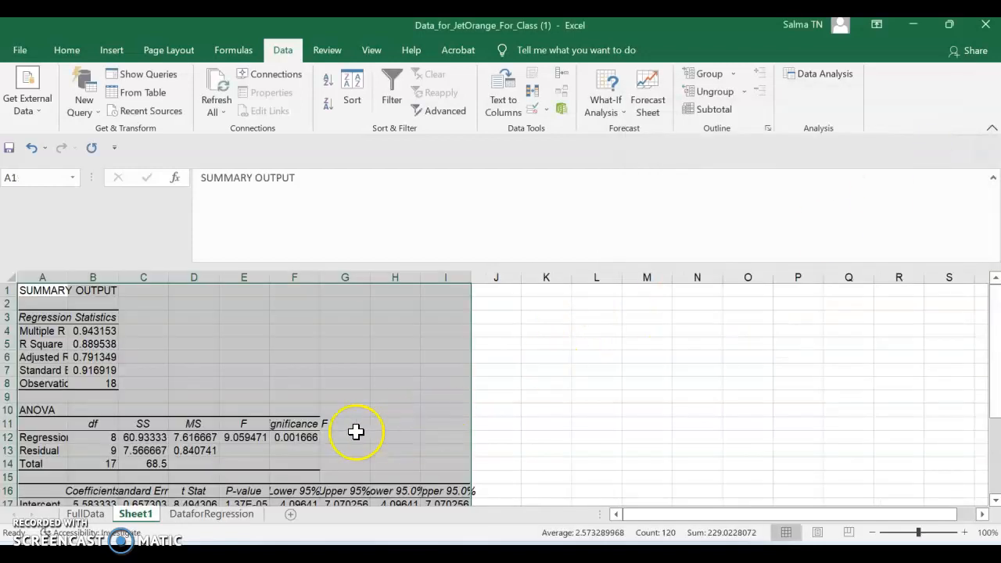
Select the variable names and their coefficients, A16:B25, in the regression output.
click(349, 429)
key(Down)
key(Down)
key(Down)
key(Down)
key(Down)
key(Down)
key(Down)
key(Down)
key(Down)
key(Down)
key(Down)
key(Down)
key(Down)
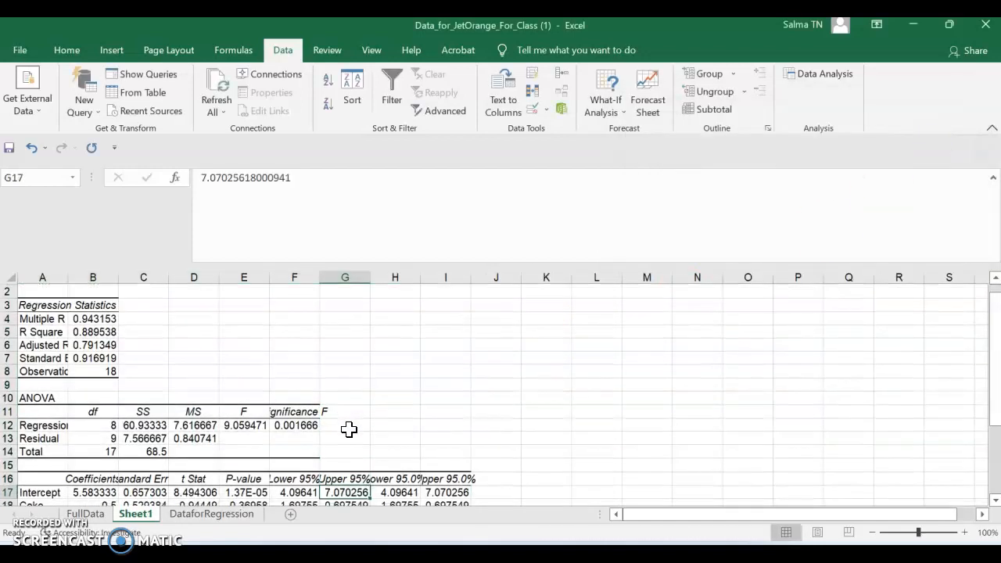
key(Down)
key(Down)
key(Down)
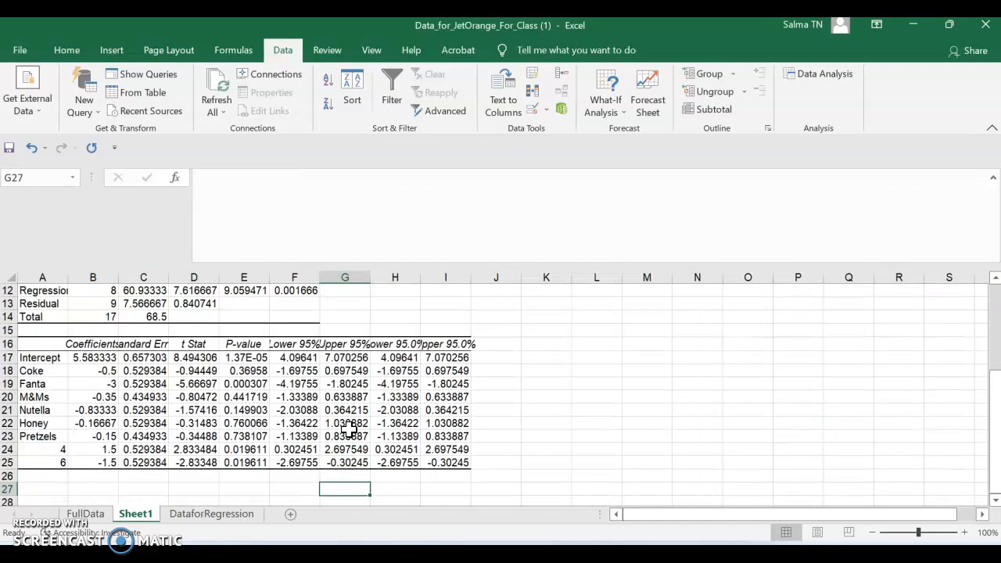
drag(86, 345, 29, 462)
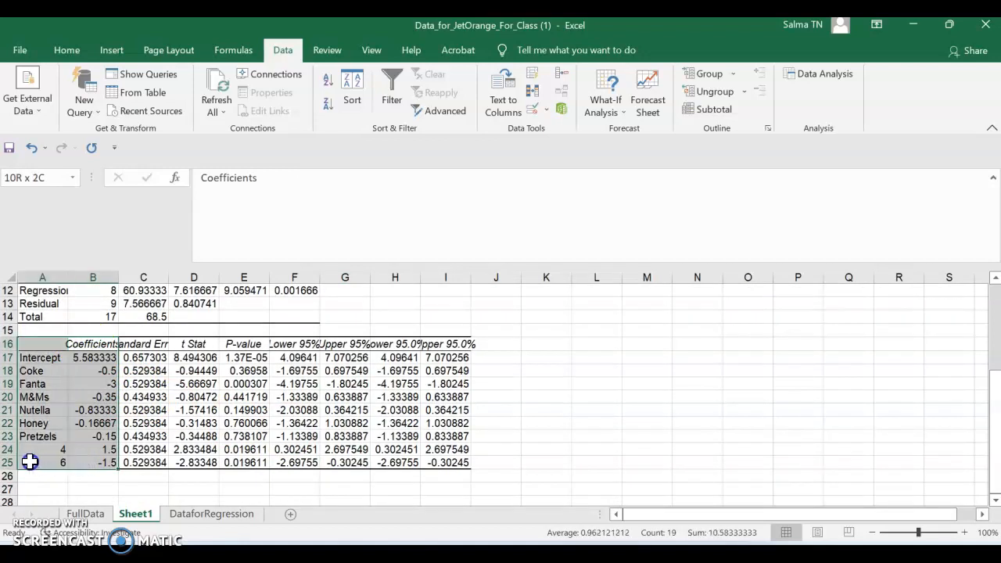